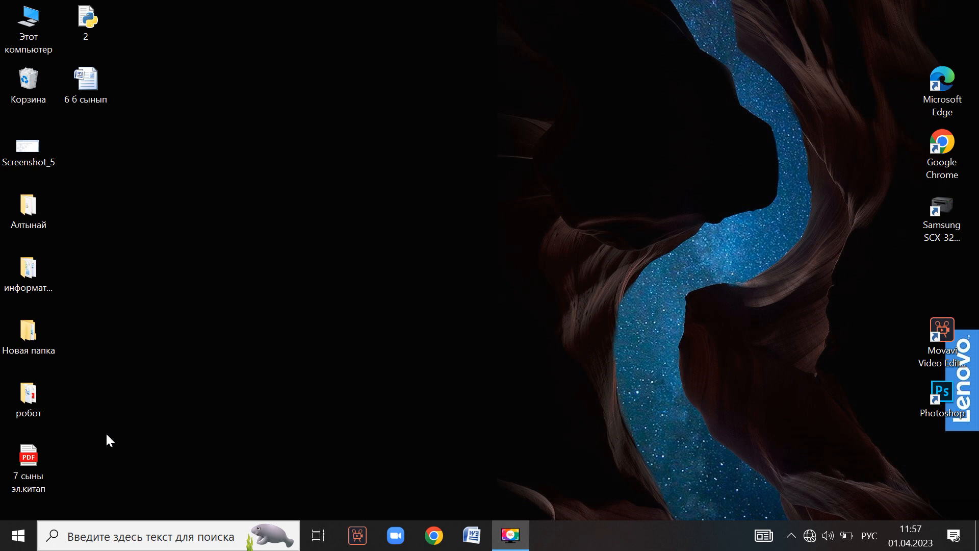
Open the Start menu's program list and expand the Microsoft Office folder under M.
click(18, 535)
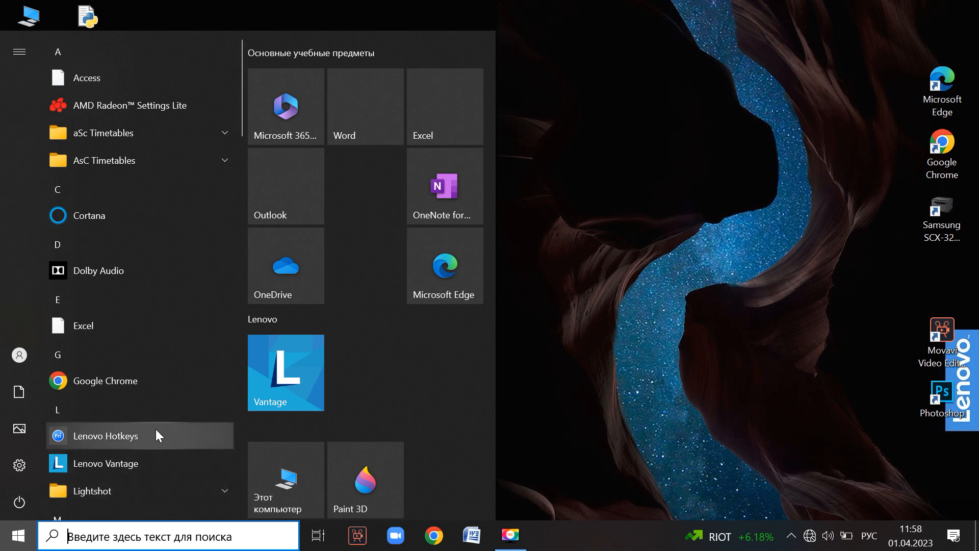
scroll(156, 429, down, 3)
scroll(156, 434, down, 3)
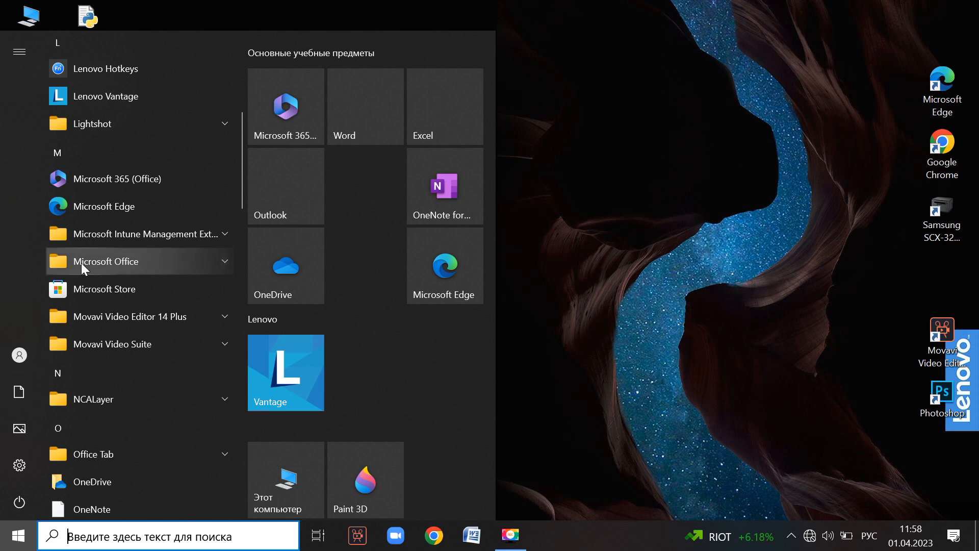
click(153, 260)
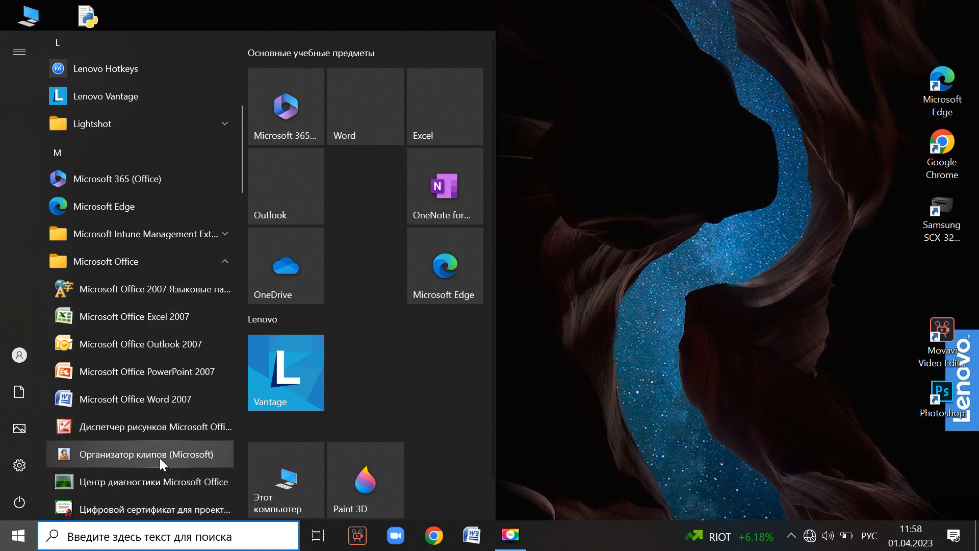
scroll(185, 283, down, 3)
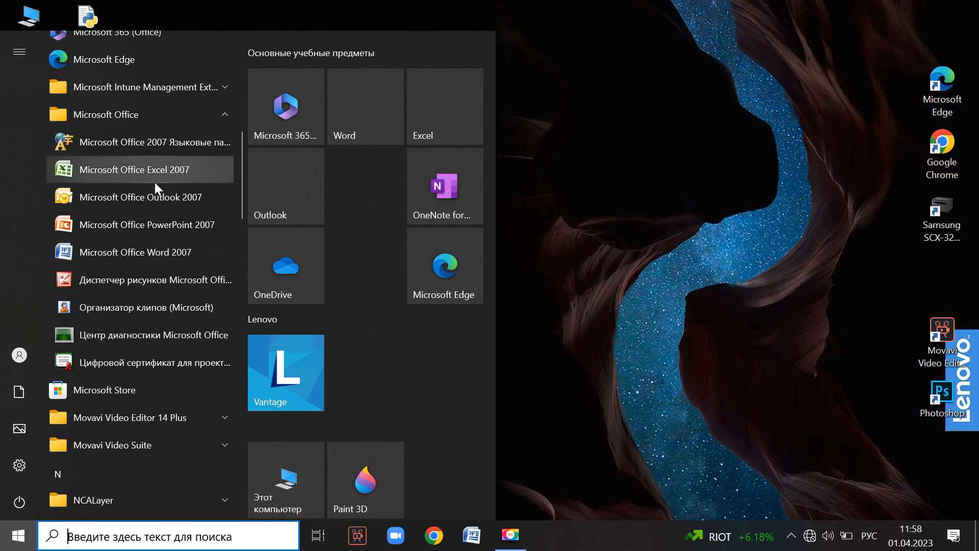
Launch Word 2007 and close the Document Recovery pane, deleting the recovered files.
click(138, 254)
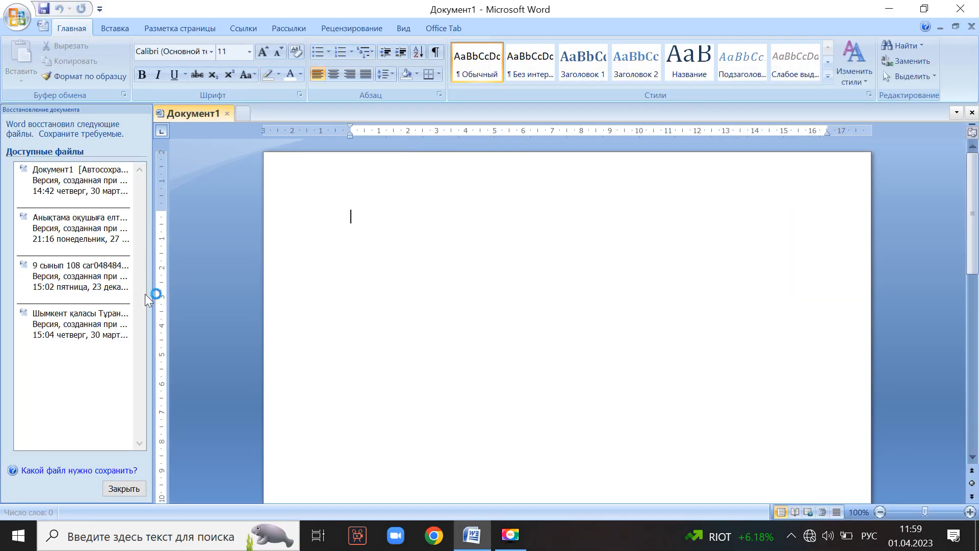
click(122, 489)
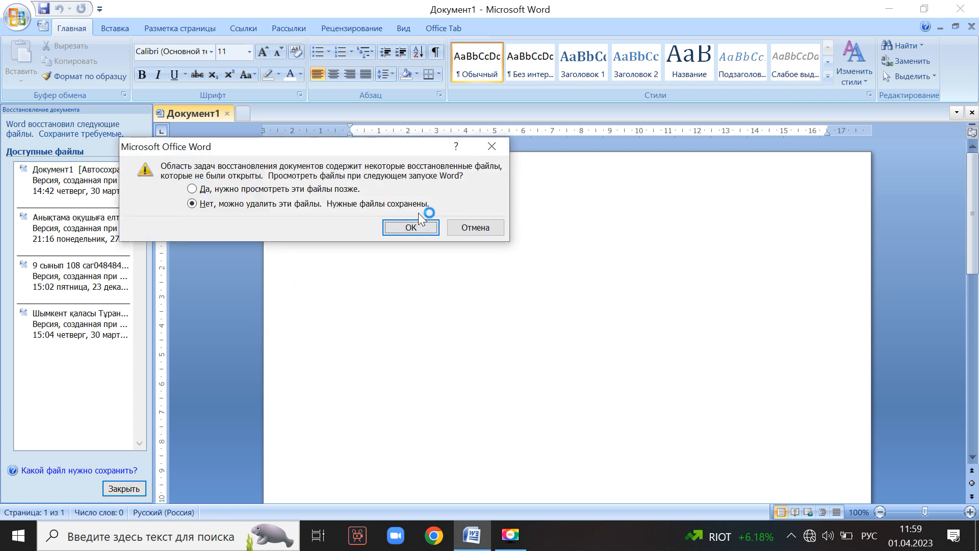
click(410, 228)
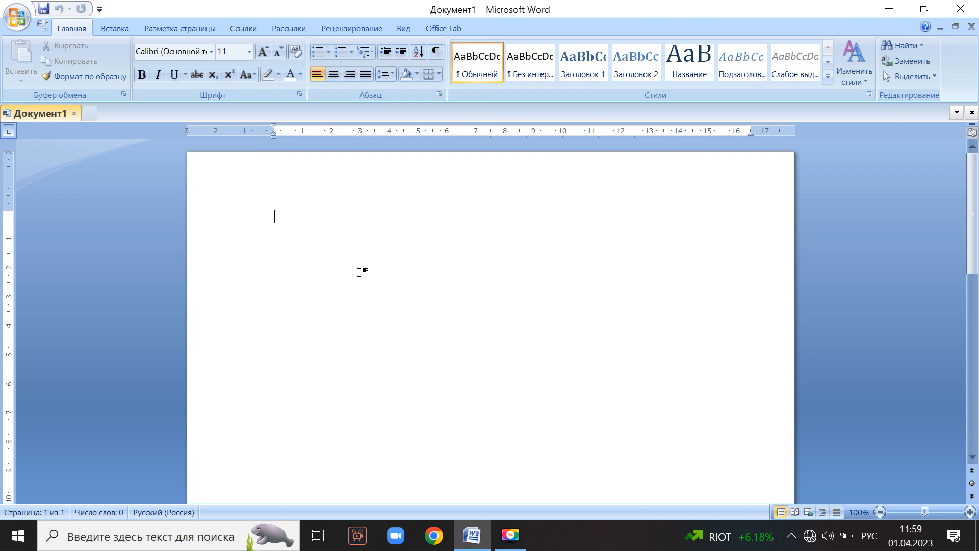
Type 'Менің отаным Қазақстан' using the Kazakh keyboard layout and select the line.
key(alt+shift)
key(alt+shift)
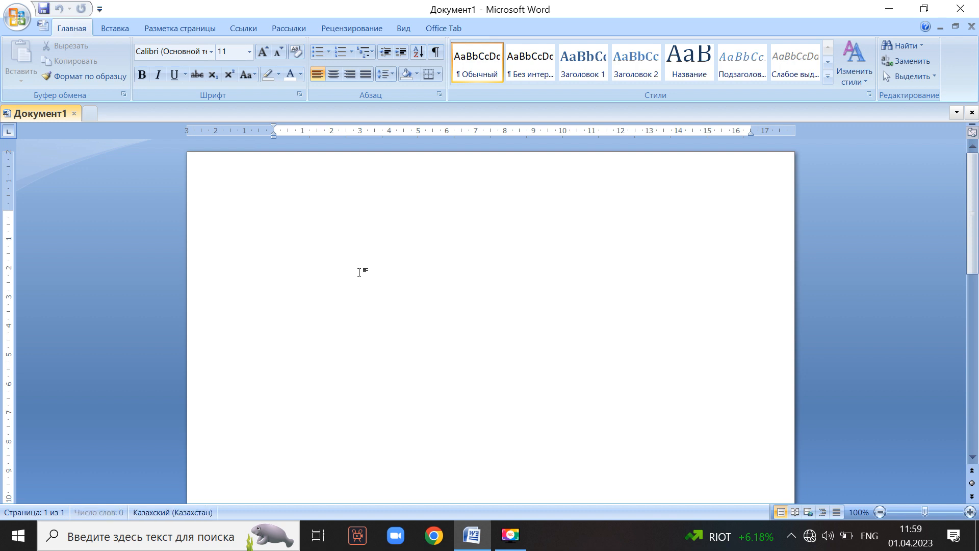
text(Мен)
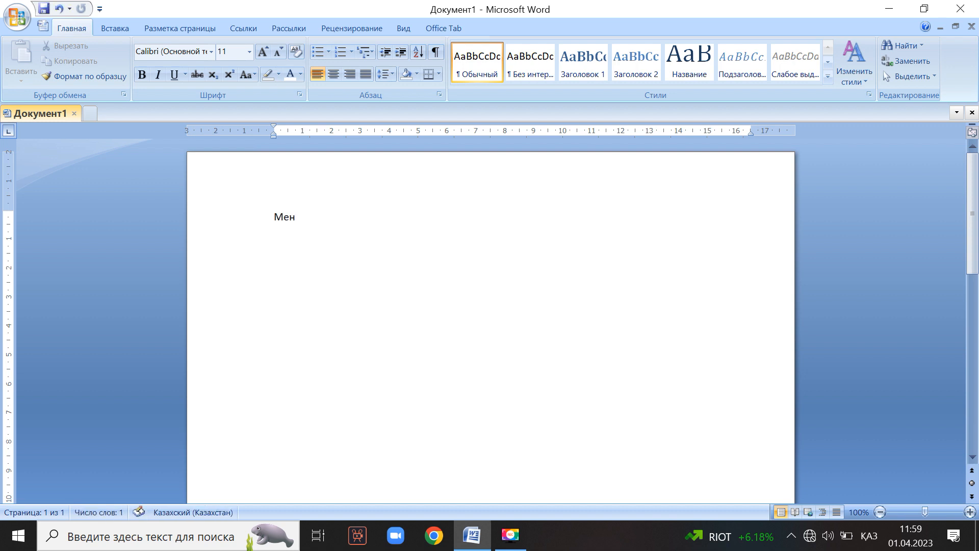
text(ің отаным Қ)
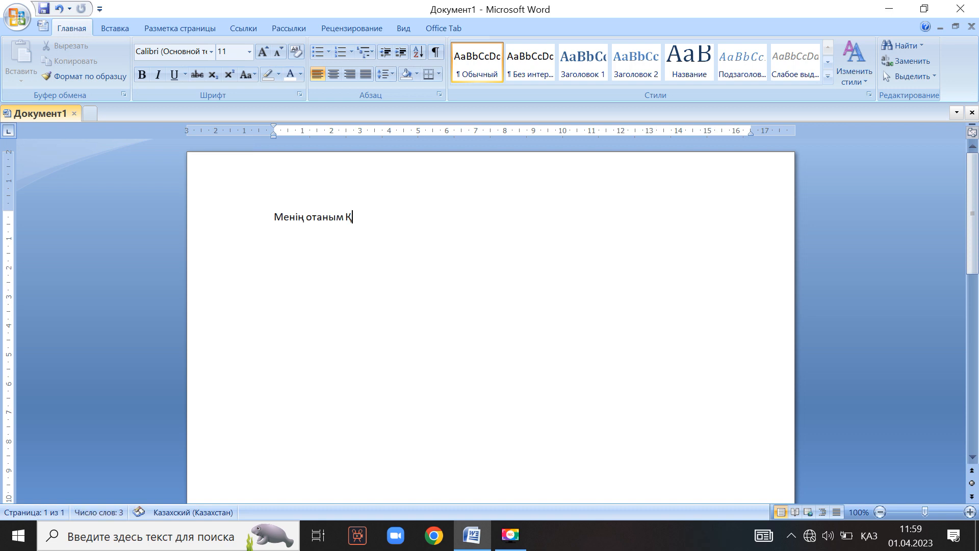
text(азақстан)
click(403, 216)
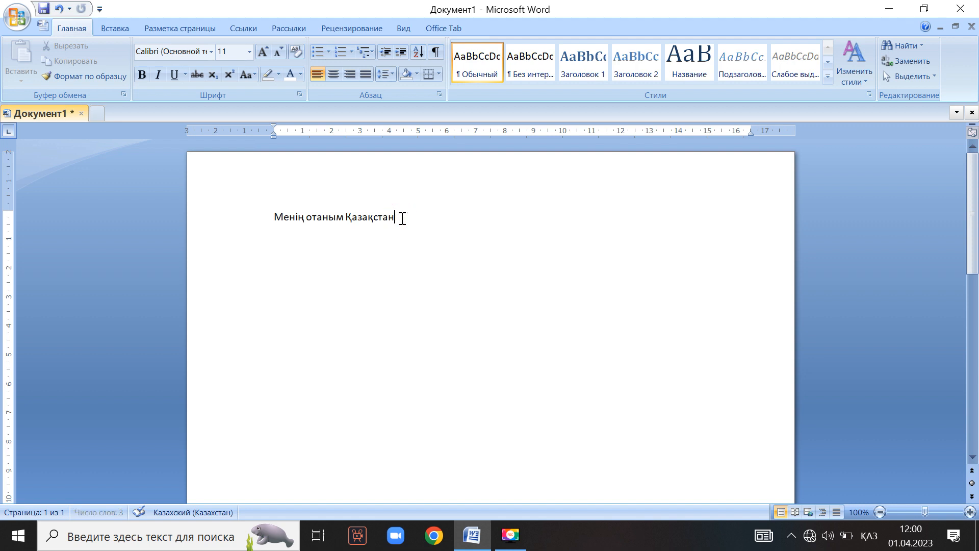
drag(402, 218, 292, 224)
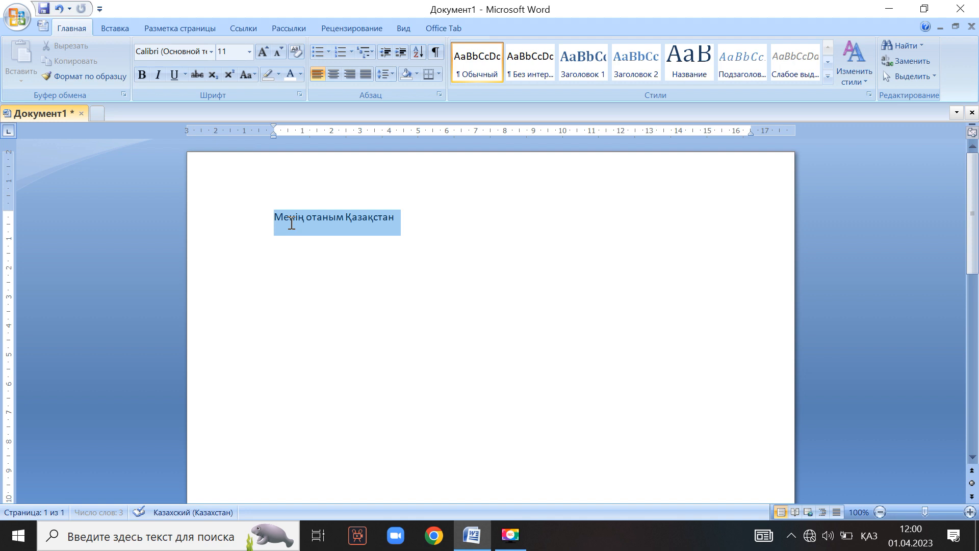
Try 18 pt and Bahnschrift Condensed, then settle on Times New Roman 14 pt for the line.
drag(291, 224, 290, 222)
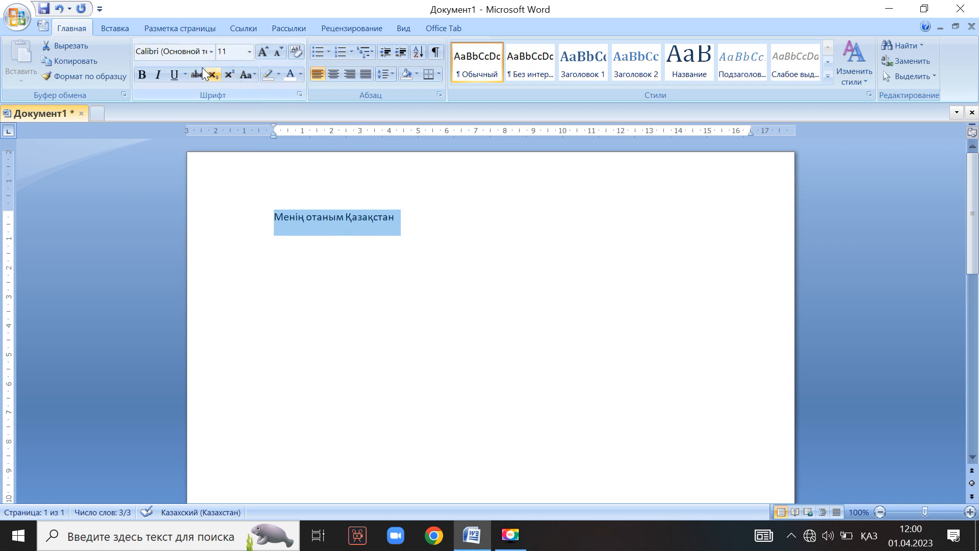
click(249, 54)
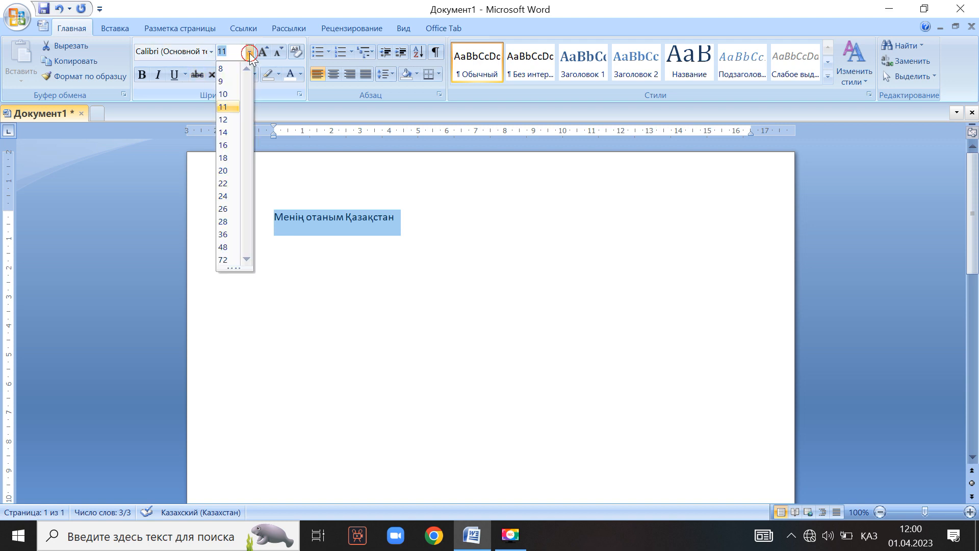
click(229, 156)
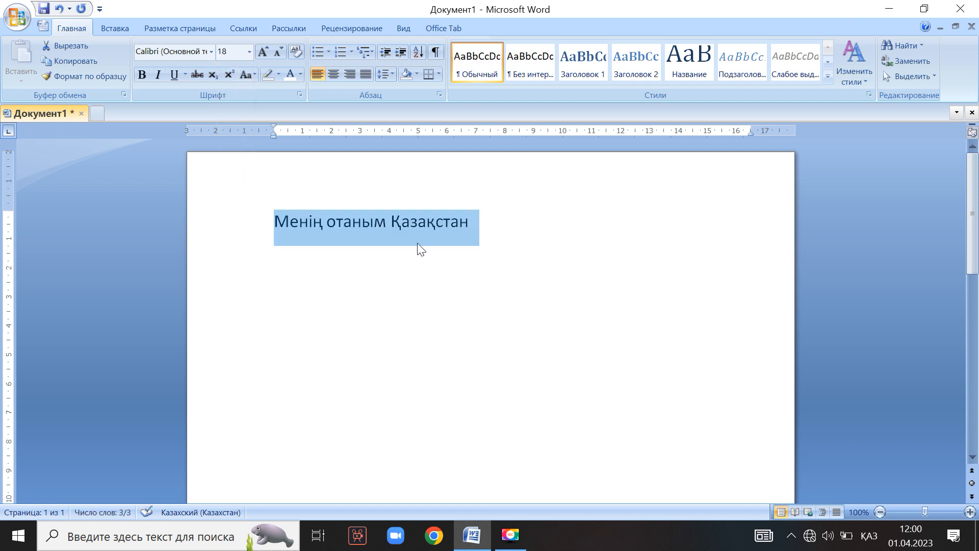
click(212, 52)
click(214, 134)
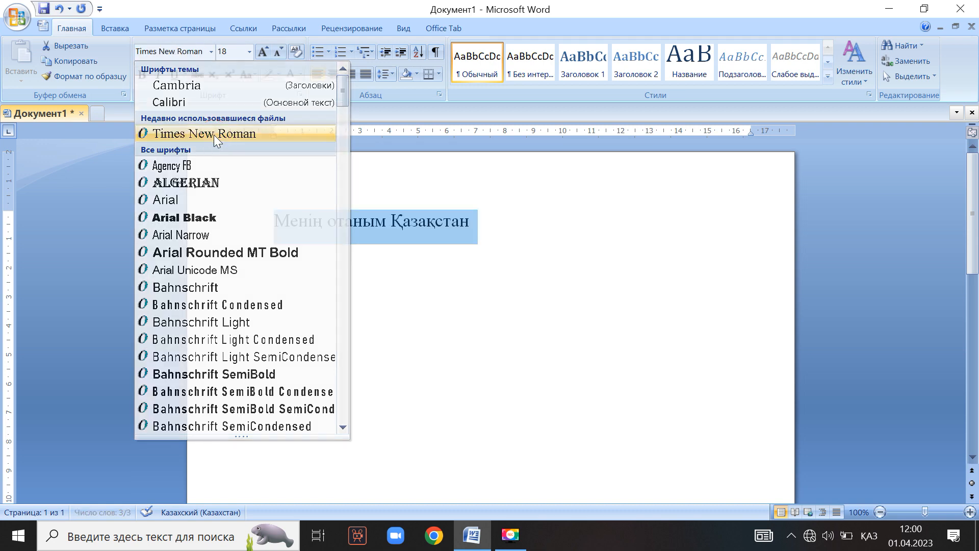
click(210, 52)
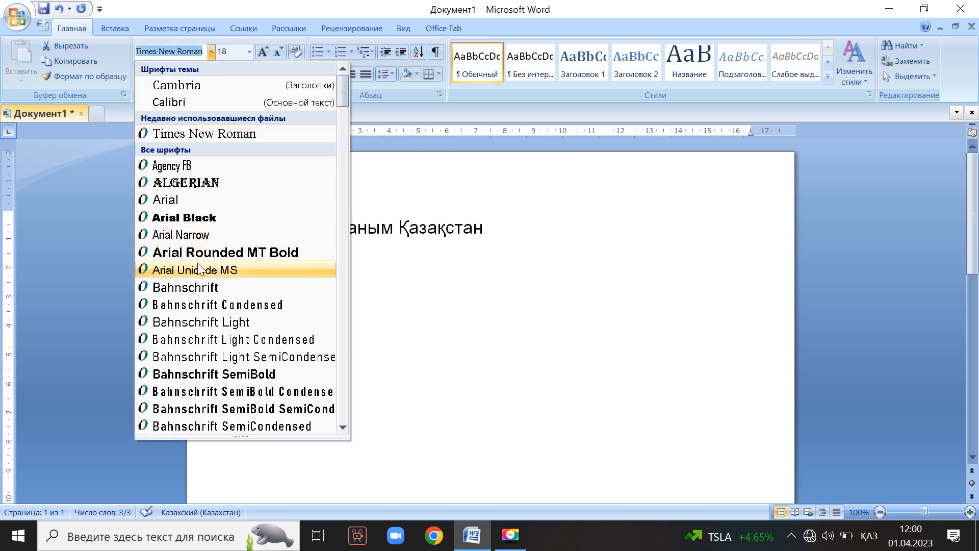
click(204, 304)
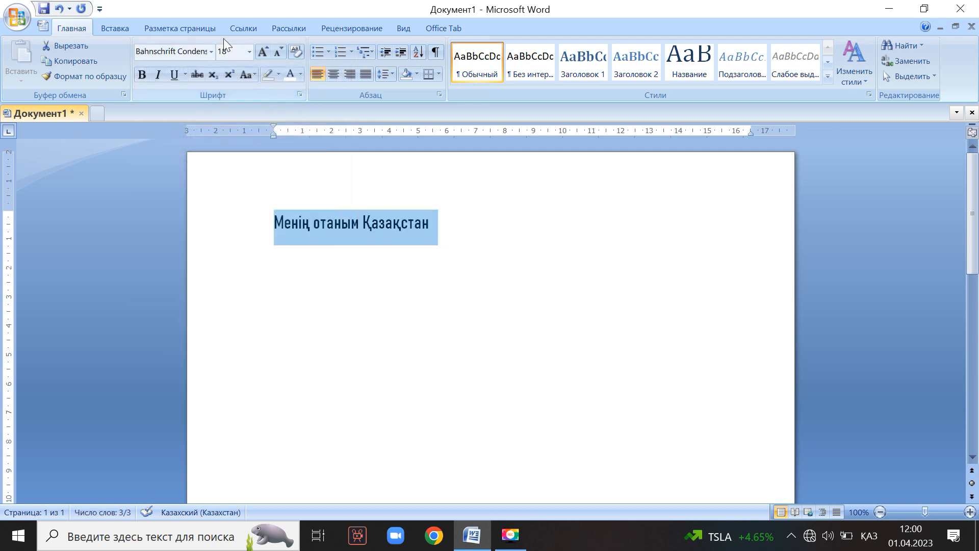
click(210, 50)
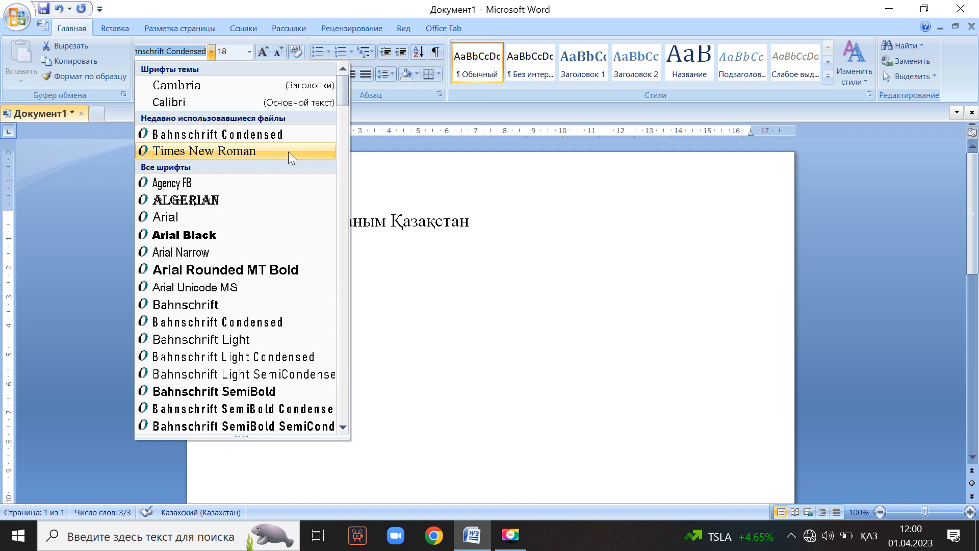
click(230, 151)
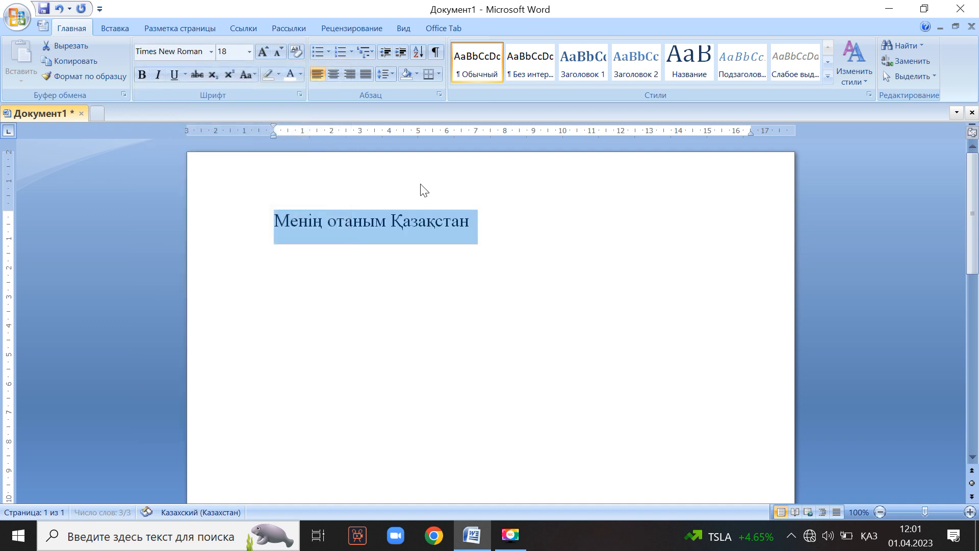
click(250, 51)
click(237, 135)
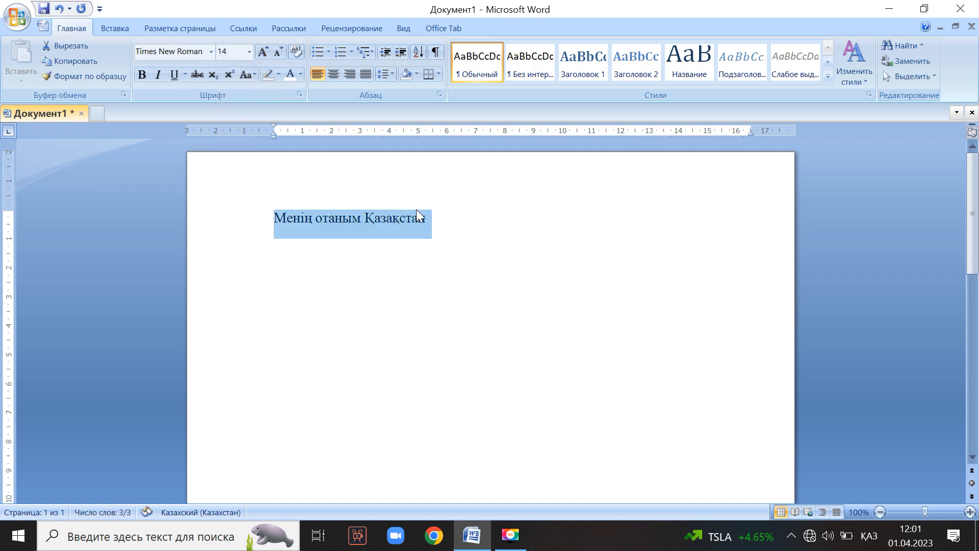
click(431, 218)
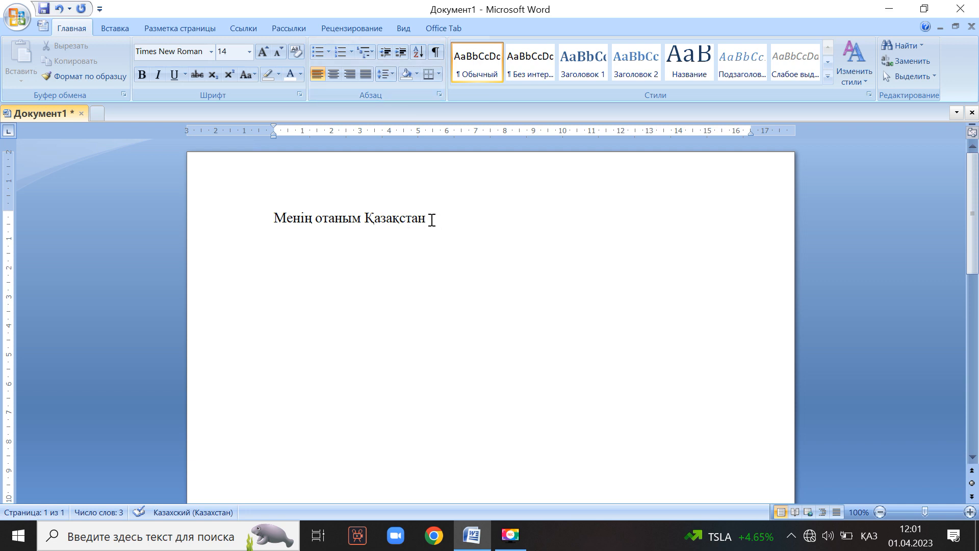
click(331, 75)
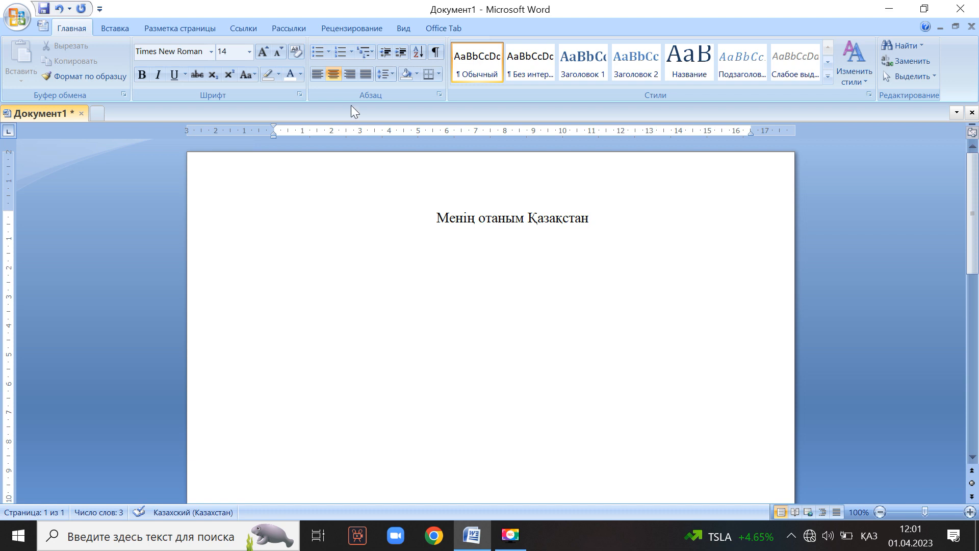
click(349, 75)
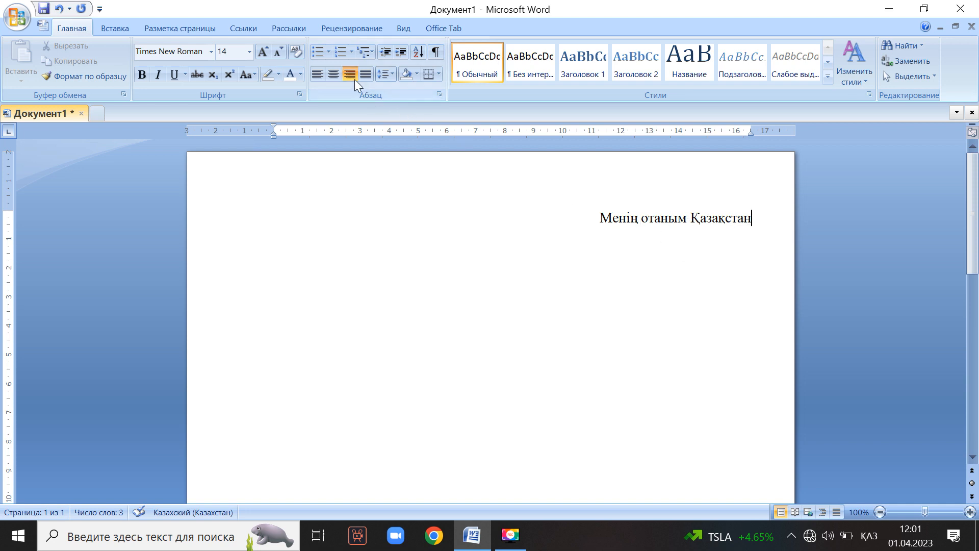
click(333, 74)
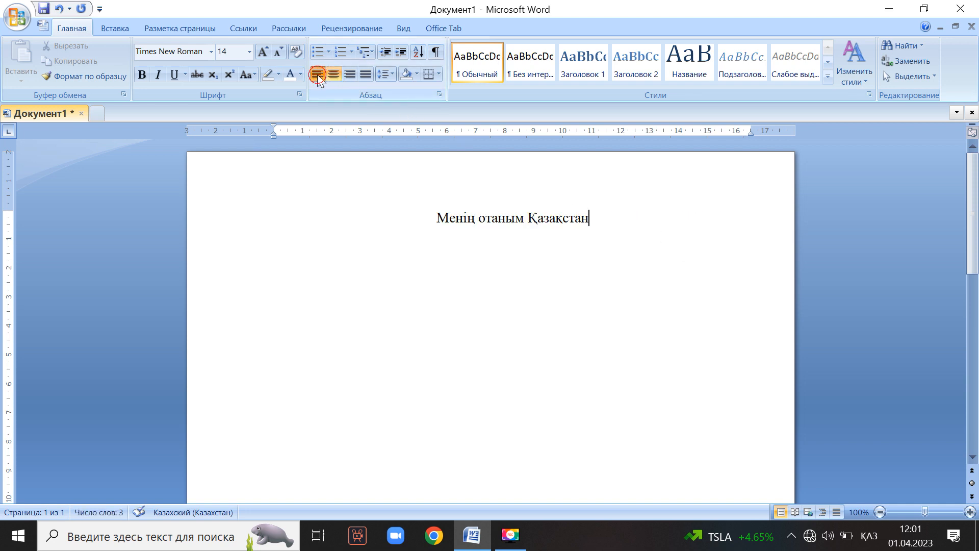
click(318, 75)
click(333, 75)
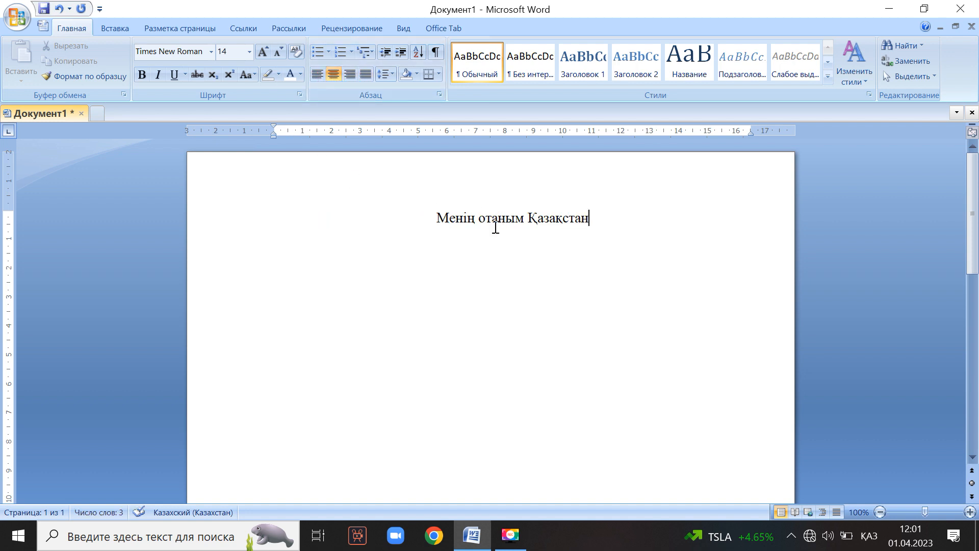
click(321, 76)
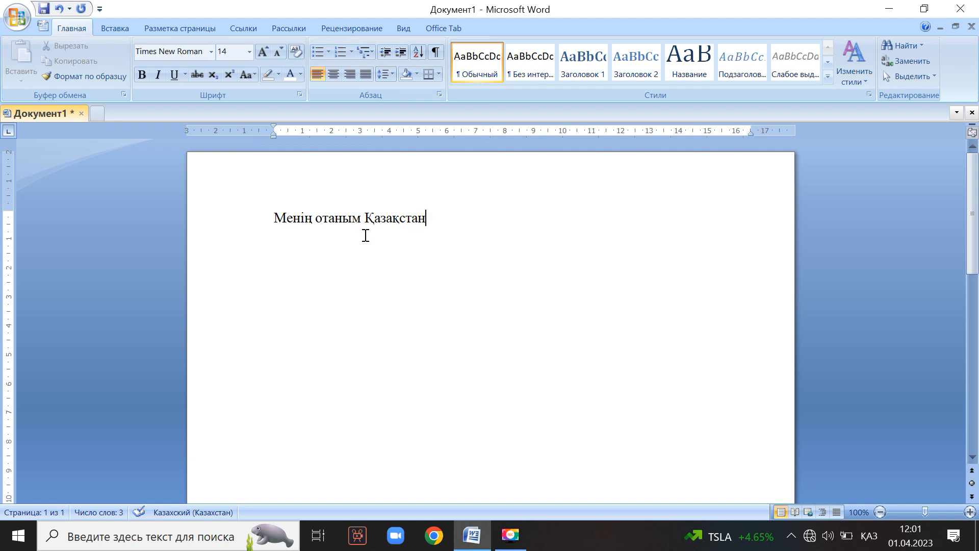
drag(314, 218, 275, 213)
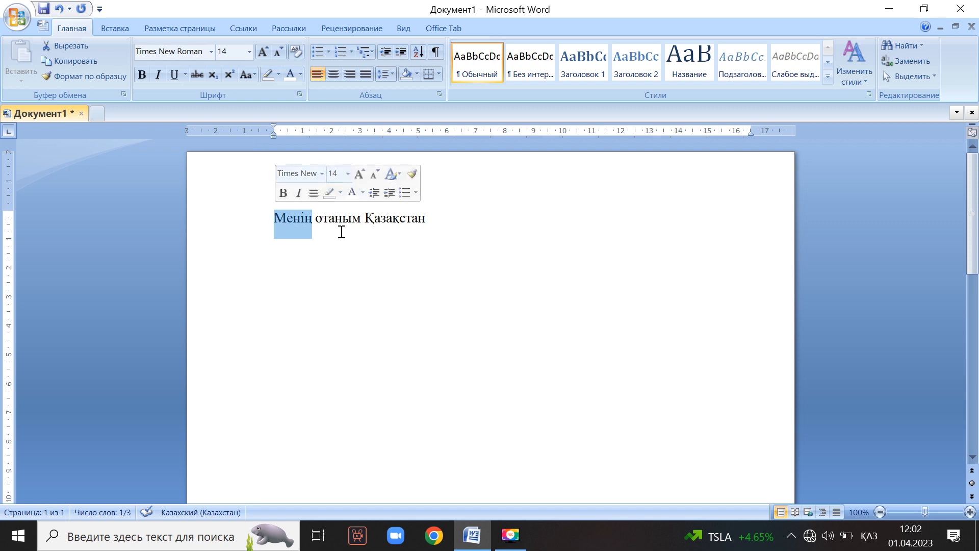
click(293, 250)
click(312, 218)
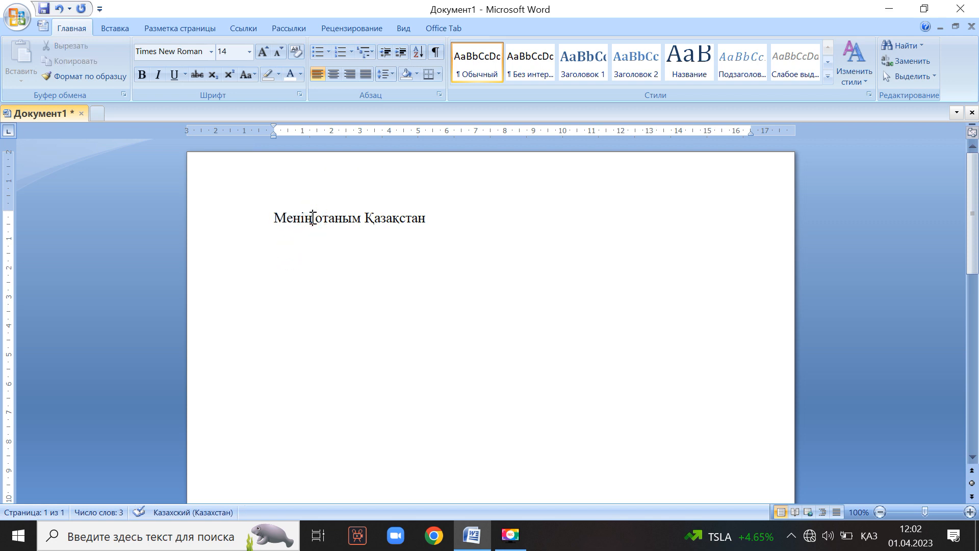
click(312, 218)
Make the word Менің bold.
drag(311, 219, 273, 217)
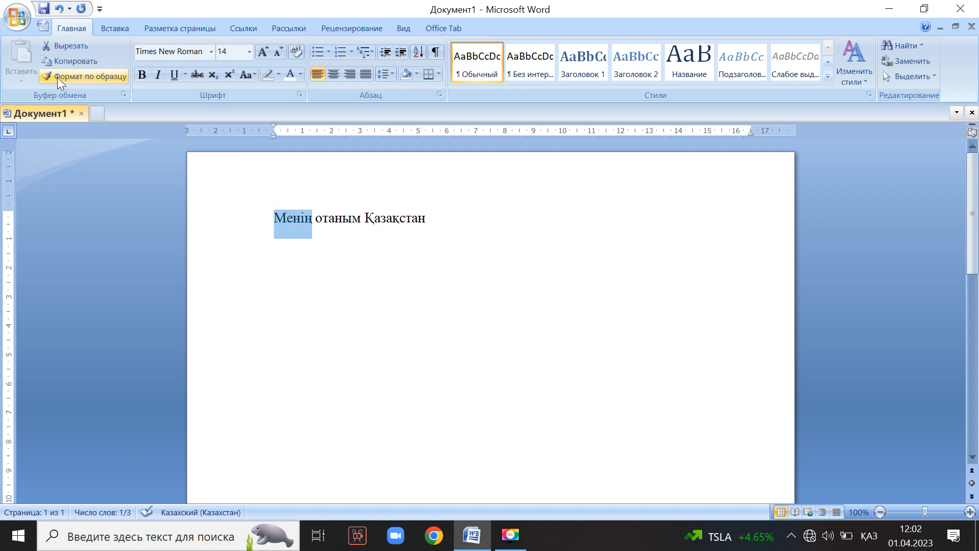
click(143, 76)
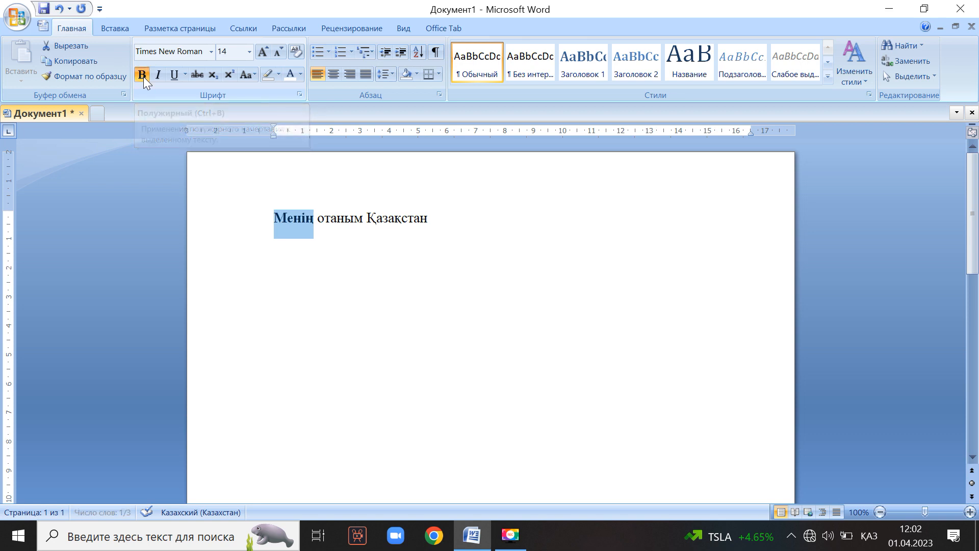
click(285, 222)
click(377, 220)
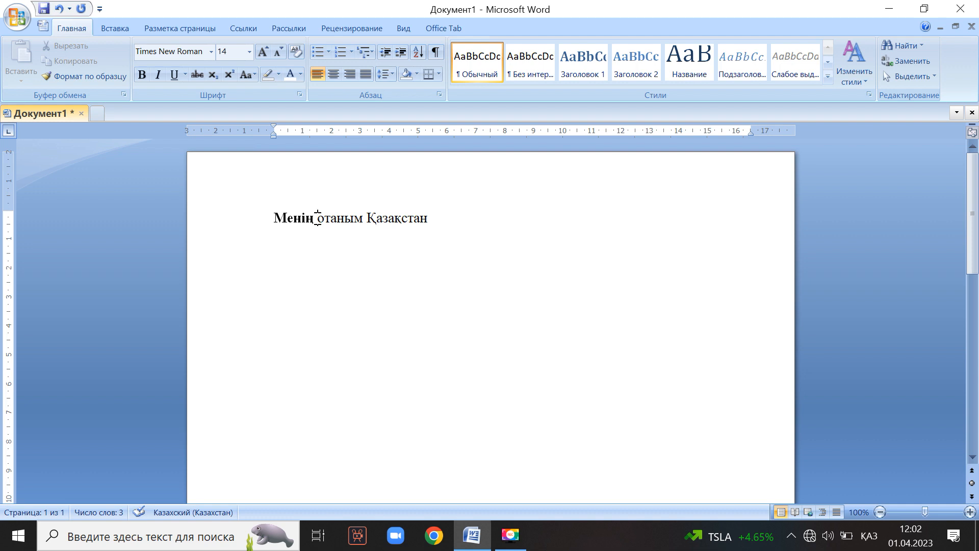
Underline the word Қазақстан.
drag(367, 218, 428, 217)
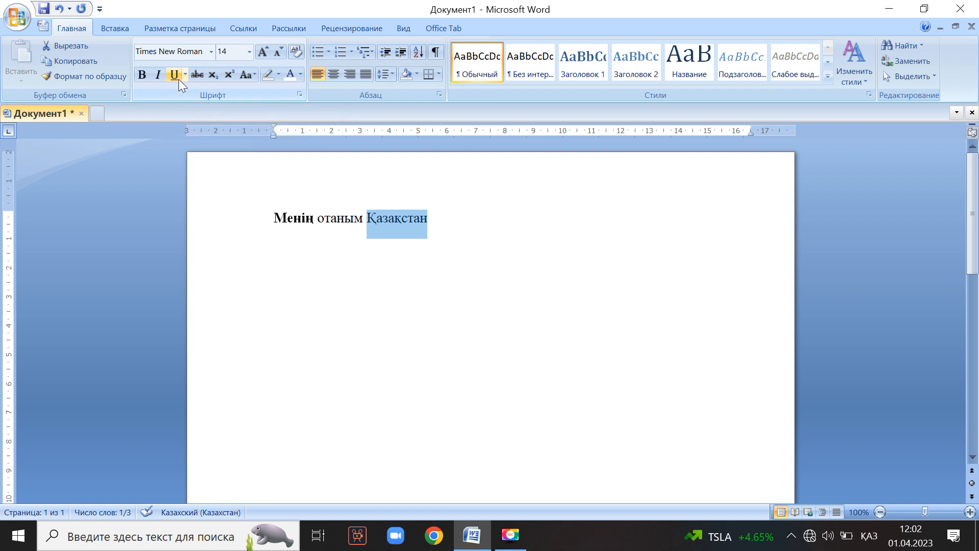
click(174, 74)
click(337, 220)
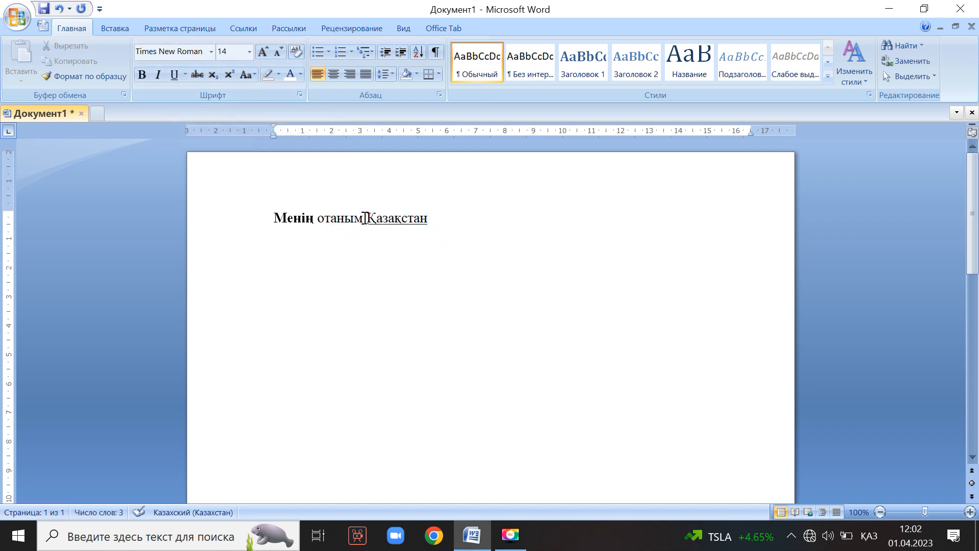
Italicize the word отаным.
drag(362, 217, 317, 219)
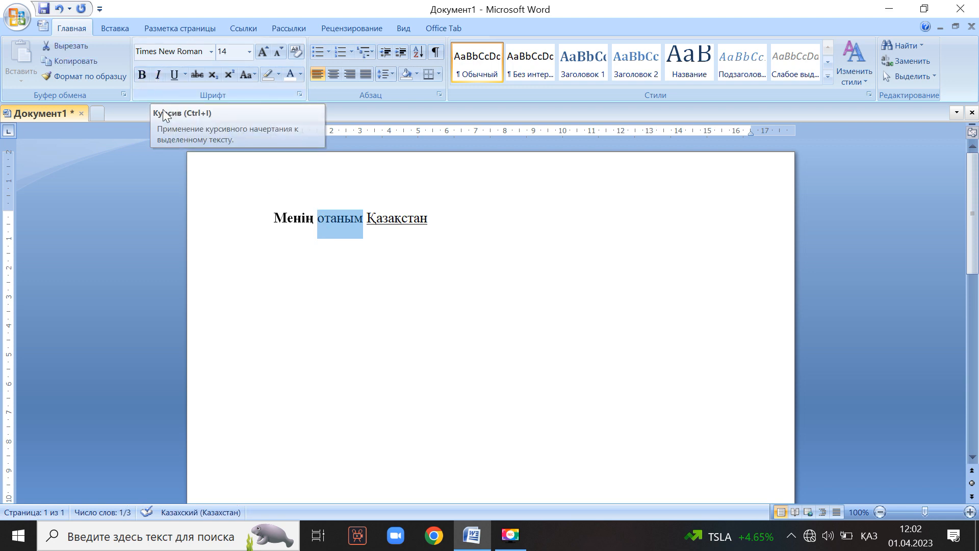
click(159, 75)
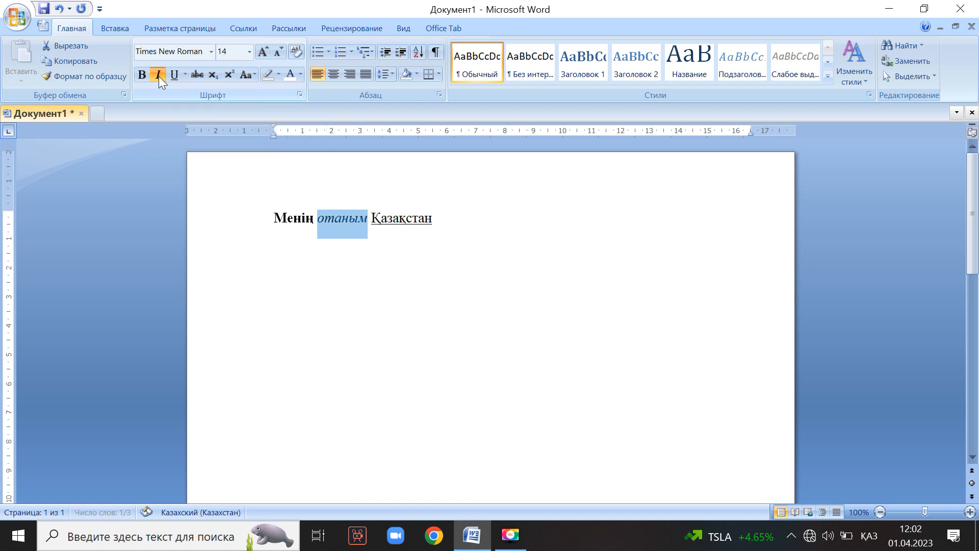
click(345, 219)
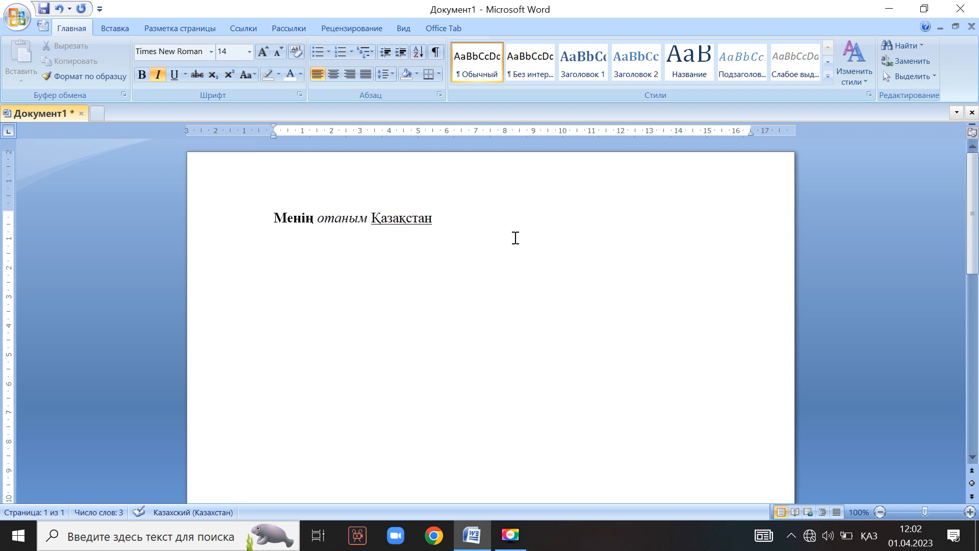
click(109, 29)
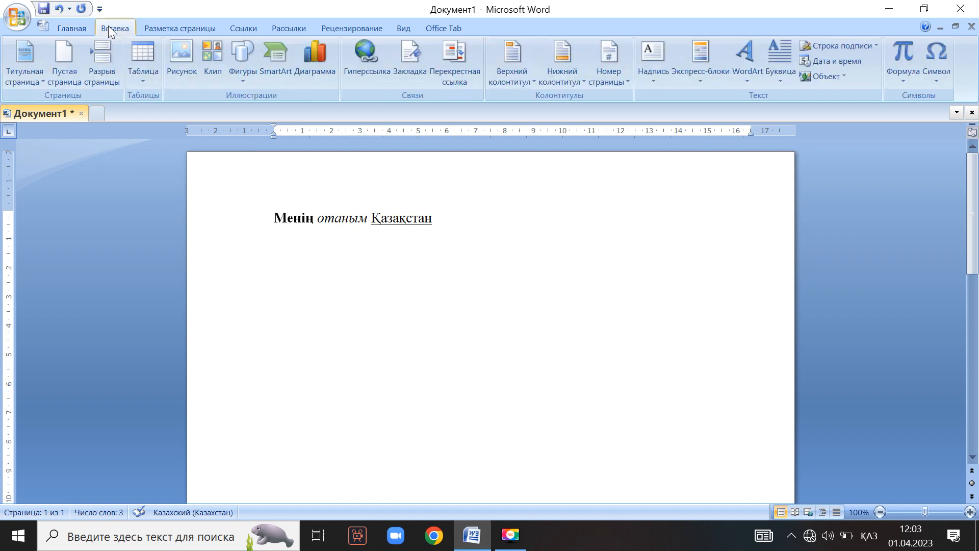
click(139, 58)
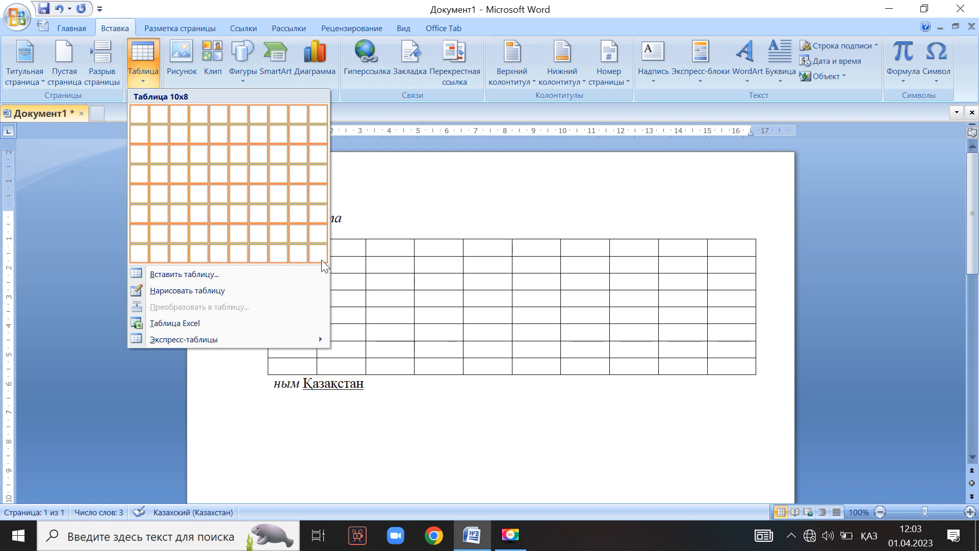
click(185, 274)
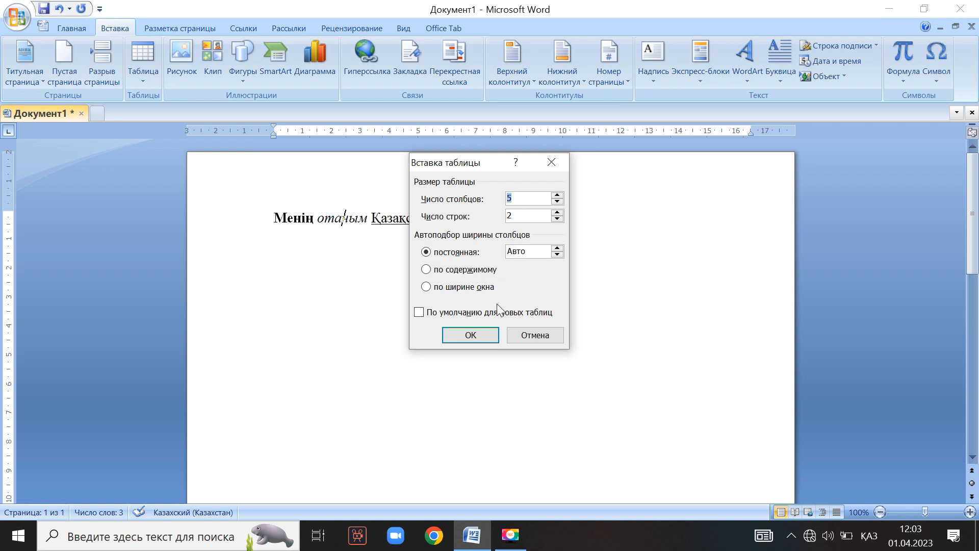
click(543, 164)
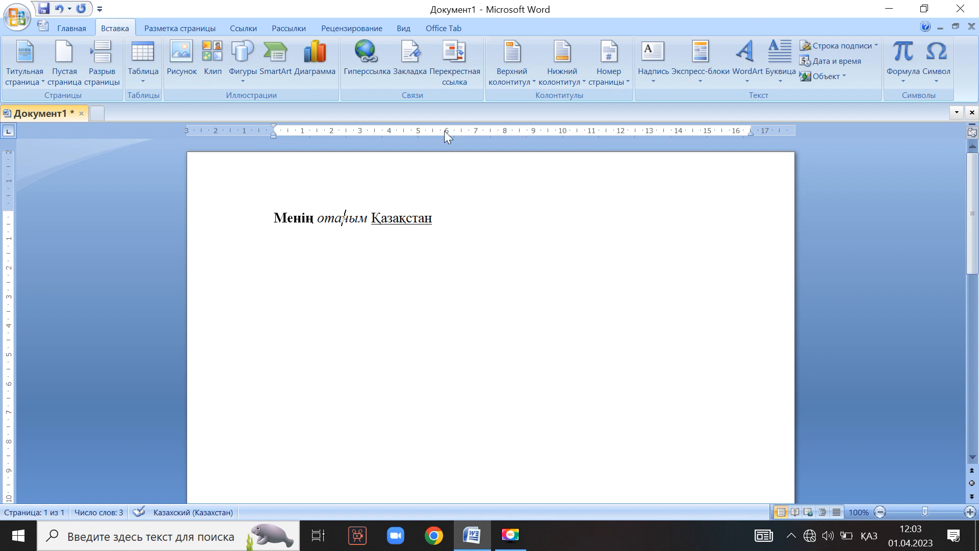
click(70, 27)
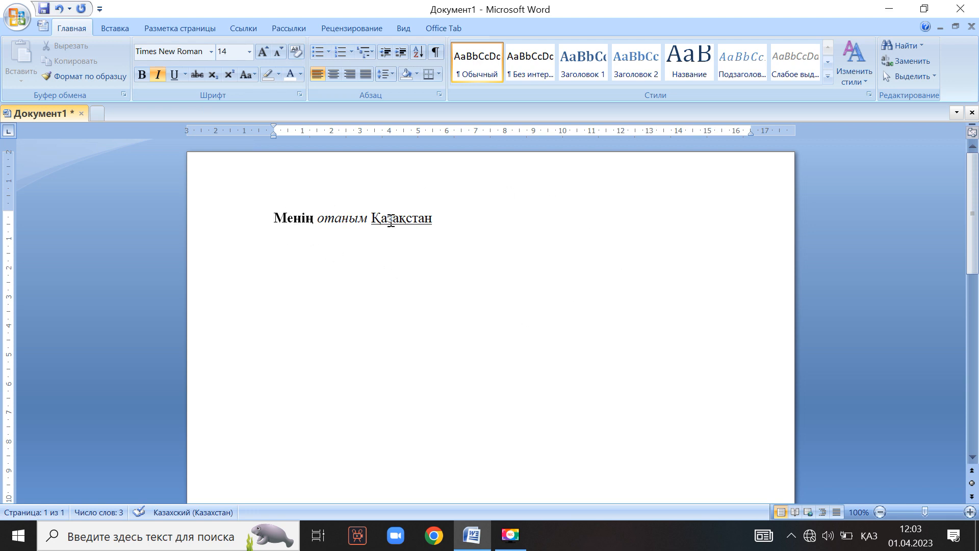
click(274, 219)
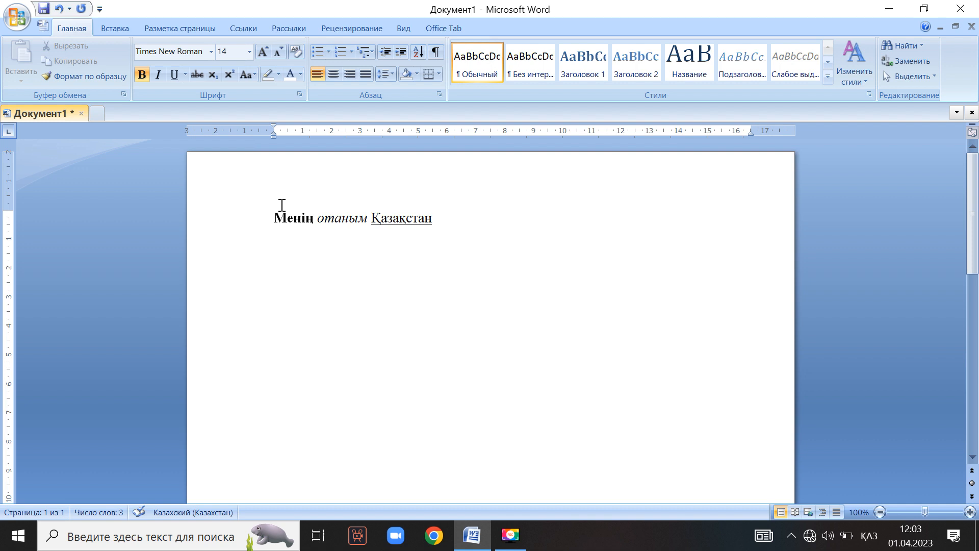
Add a 3 pt Box page border from Page Layout > Page Borders.
click(187, 23)
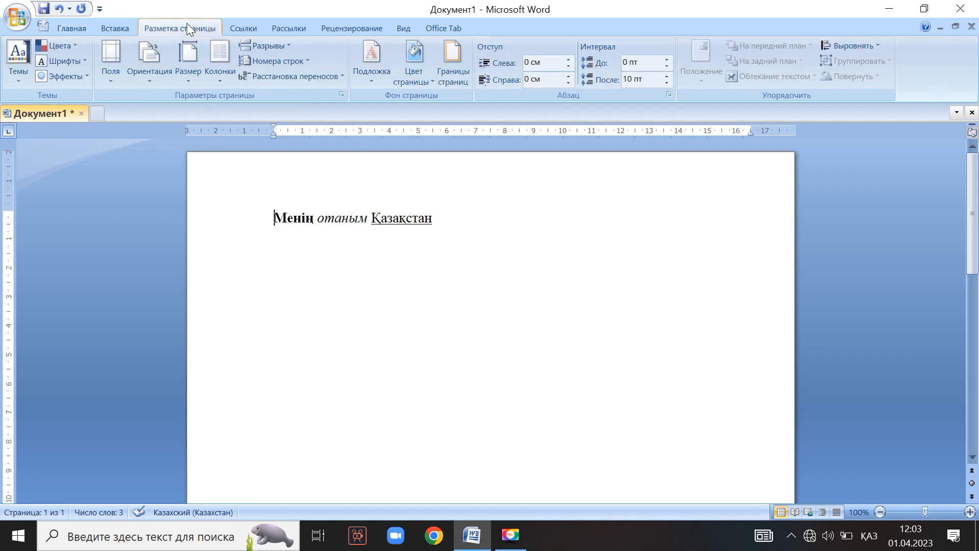
click(452, 61)
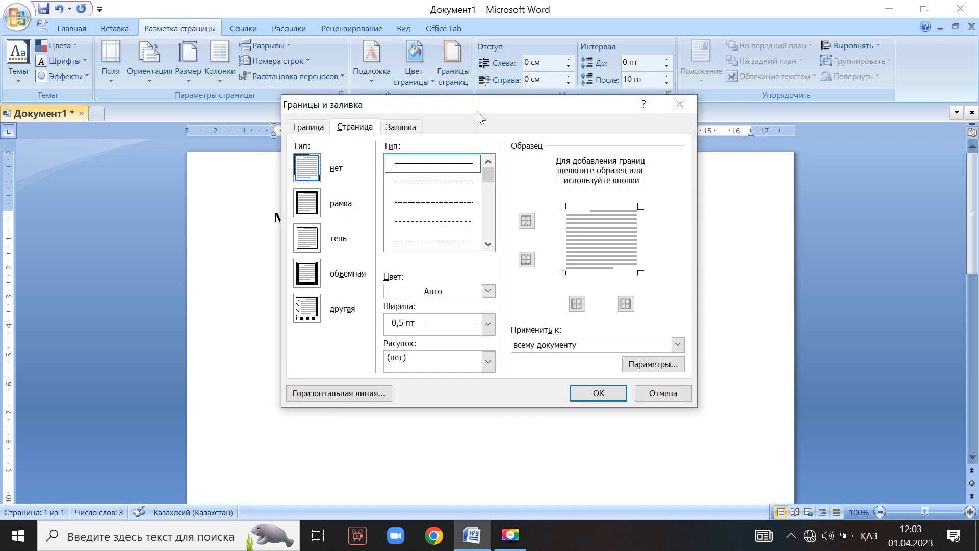
click(310, 209)
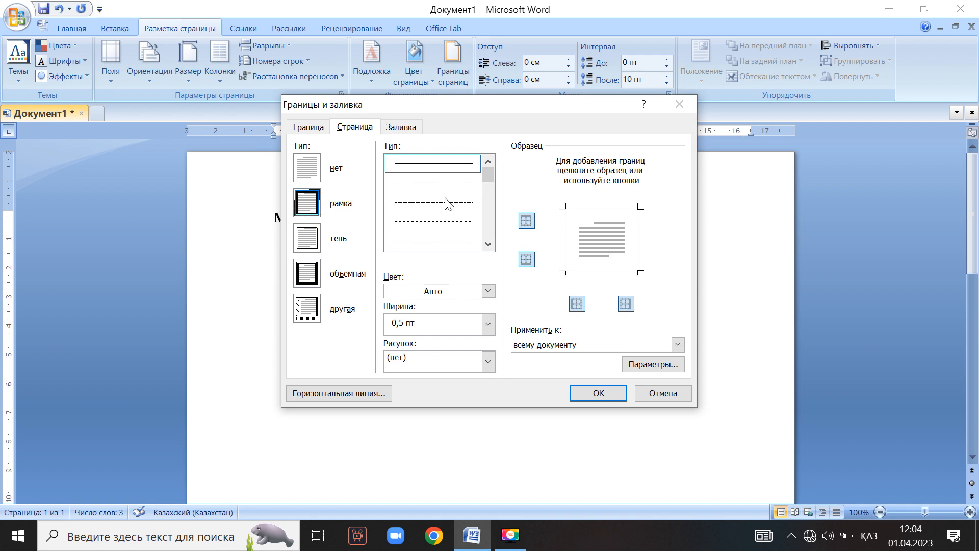
scroll(429, 209, down, 3)
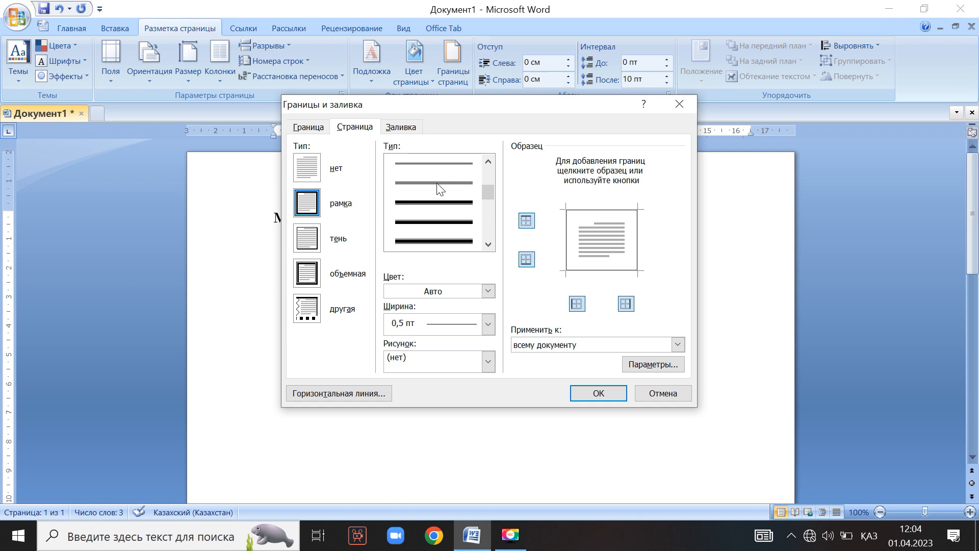
click(433, 207)
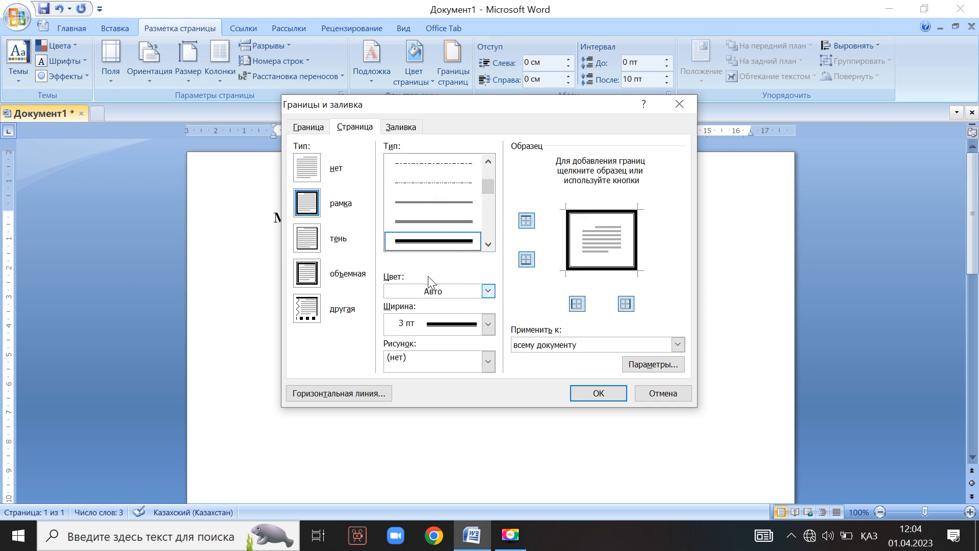
click(598, 393)
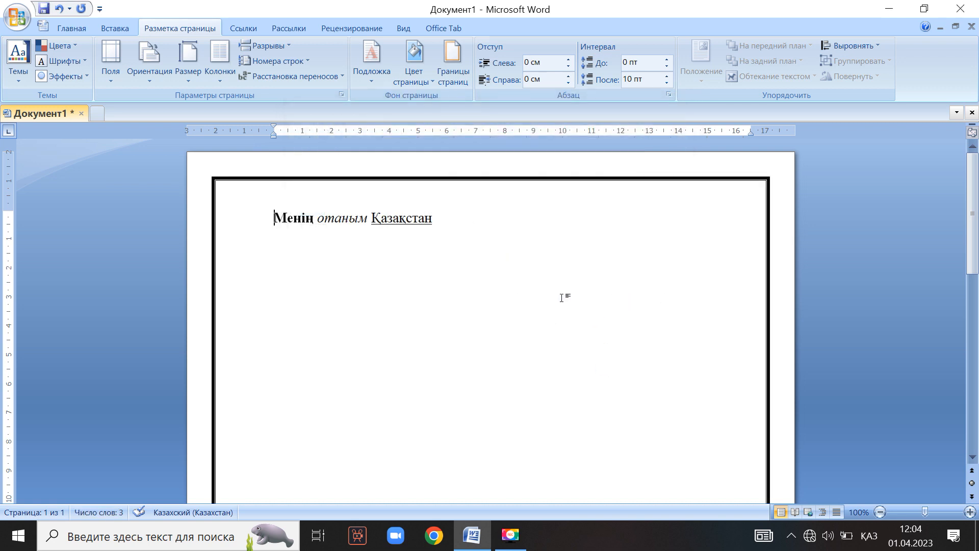
scroll(240, 232, down, 8)
scroll(359, 261, up, 8)
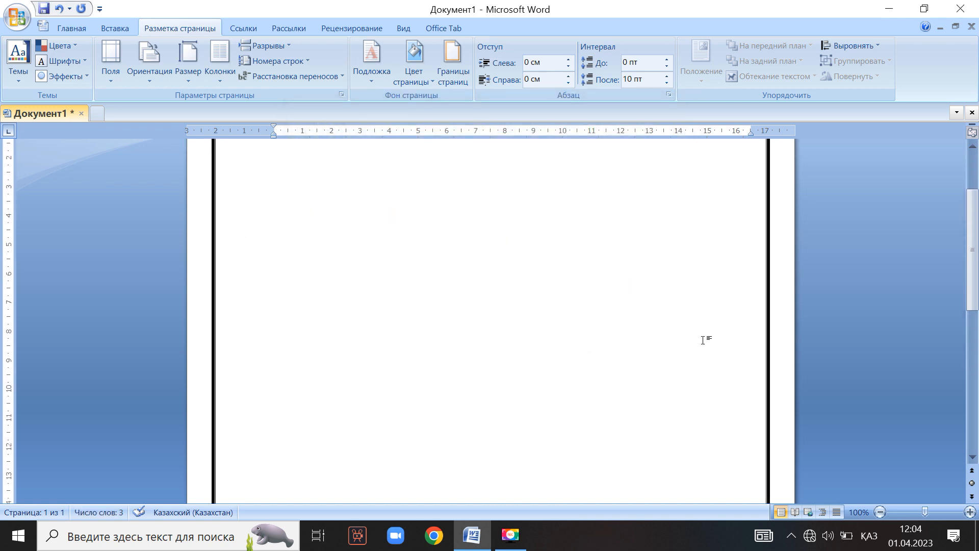
Change the page border to a 3 pt double line.
click(453, 65)
click(457, 222)
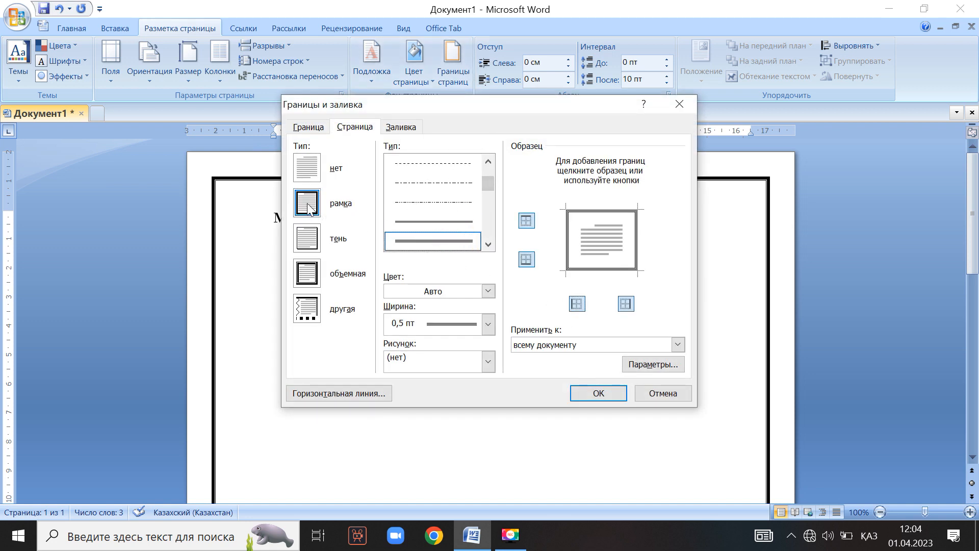
scroll(451, 203, up, 1)
scroll(452, 208, down, 3)
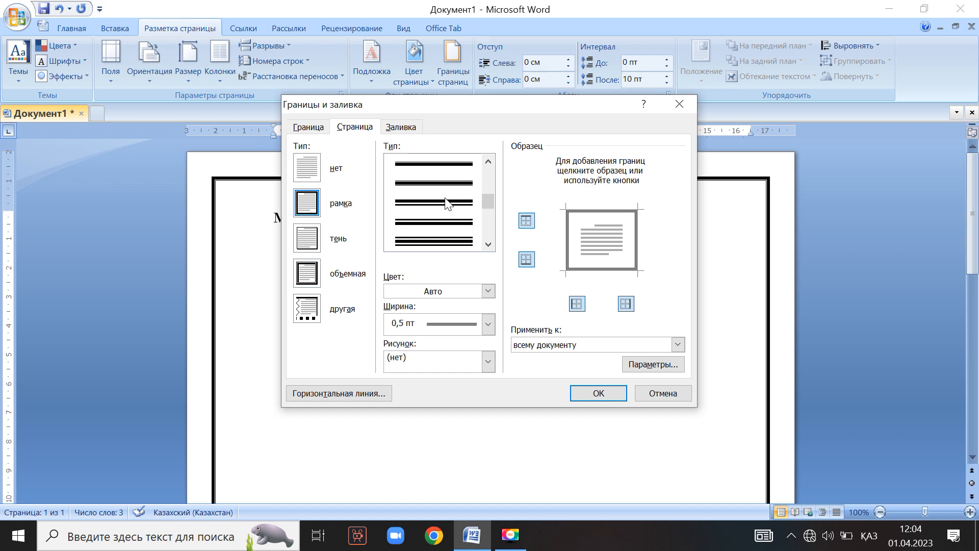
click(449, 204)
click(598, 392)
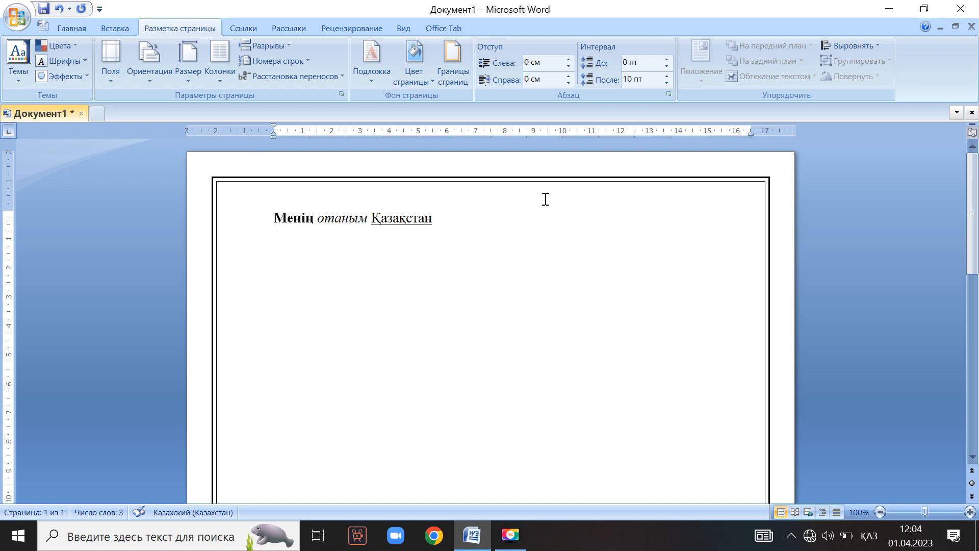
Set the page border to None to remove it.
click(451, 66)
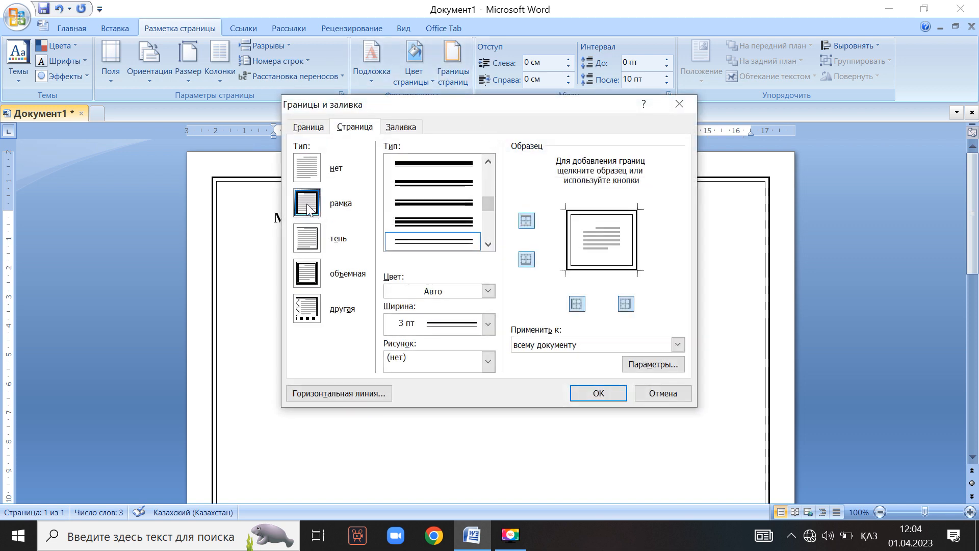
click(305, 168)
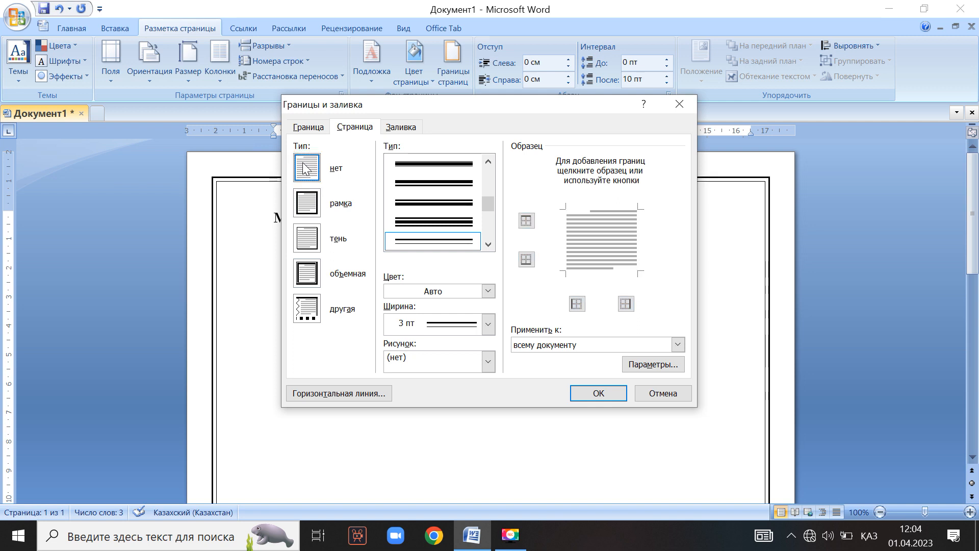
click(599, 393)
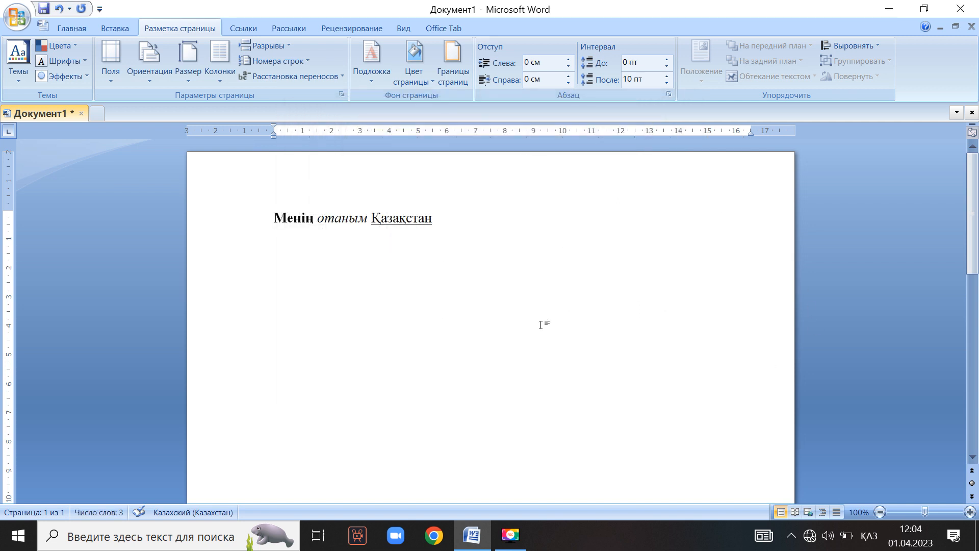
scroll(541, 325, down, 8)
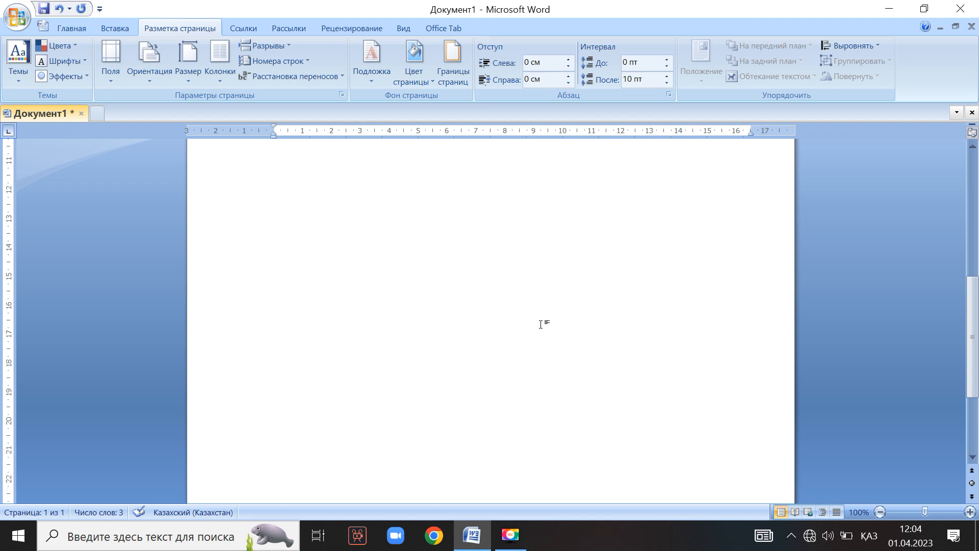
scroll(541, 325, down, 2)
scroll(542, 324, up, 6)
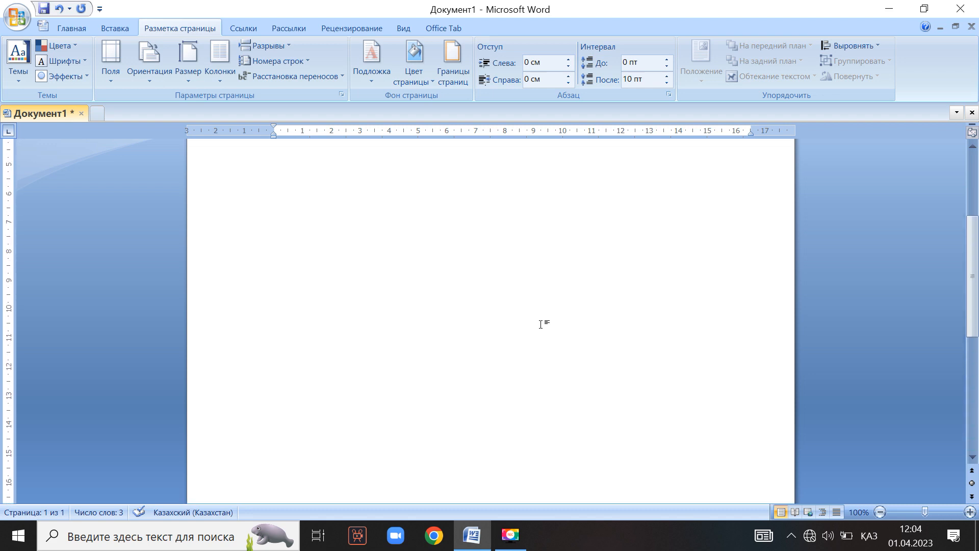
scroll(542, 324, up, 5)
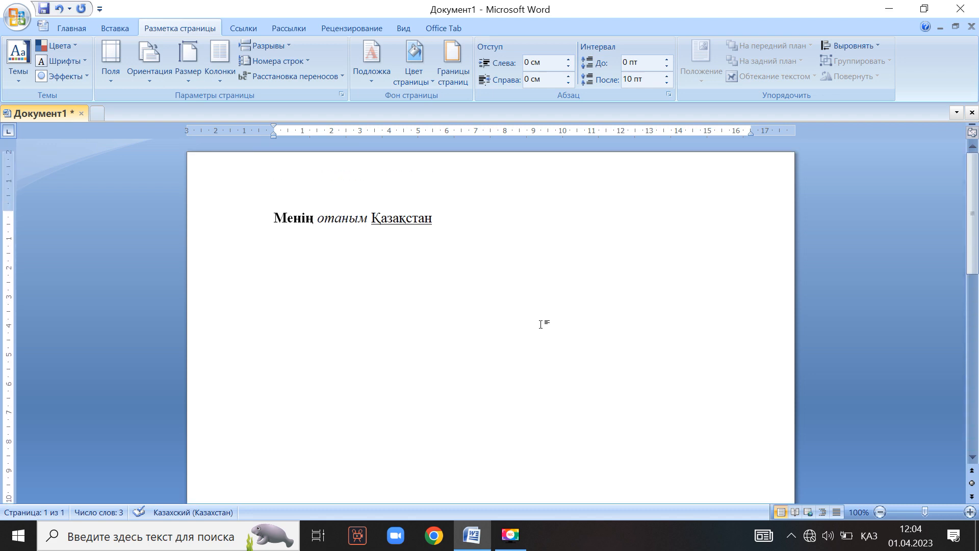